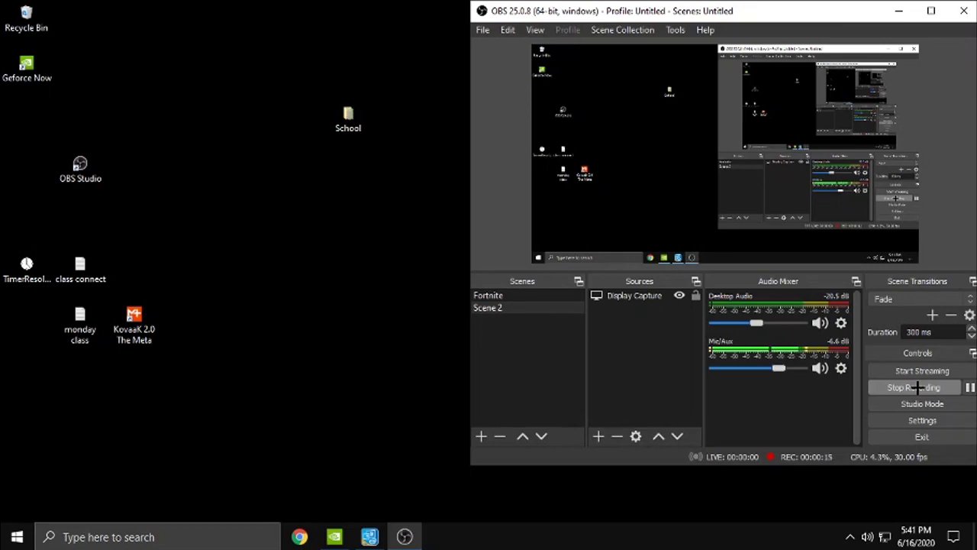
- Move the OBS window to the upper-left and place the Spotify icon beside Other Apps
mouse_move(614, 10)
left_mouse_down()
mouse_move(446, 114)
mouse_move(248, 32)
mouse_move(177, 9)
mouse_move(152, 13)
left_mouse_up()
mouse_move(629, 121)
left_mouse_down()
mouse_move(617, 308)
mouse_move(913, 313)
mouse_move(881, 359)
mouse_move(545, 360)
mouse_move(976, 524)
mouse_move(552, 464)
mouse_move(549, 446)
left_mouse_up()
left_click_drag(617, 320, 831, 319)
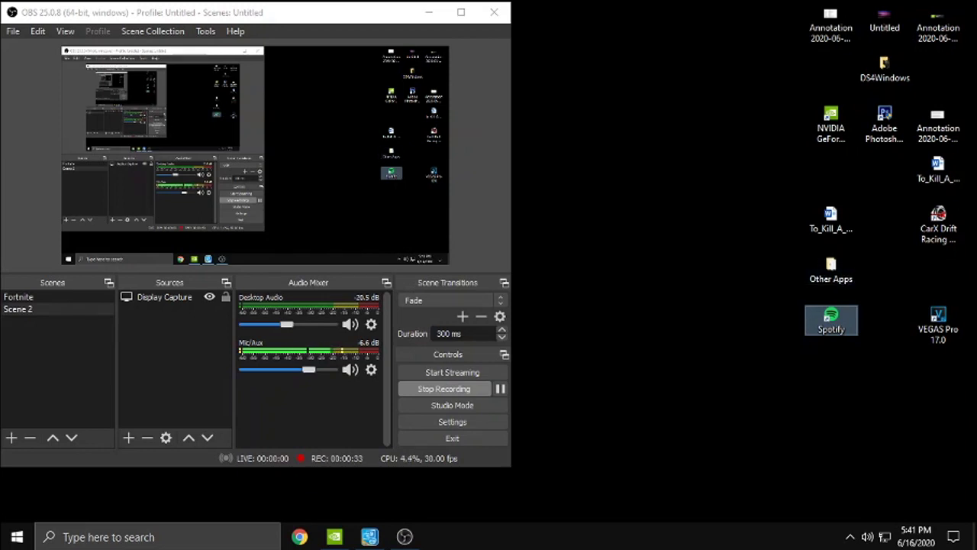
right_click(564, 238)
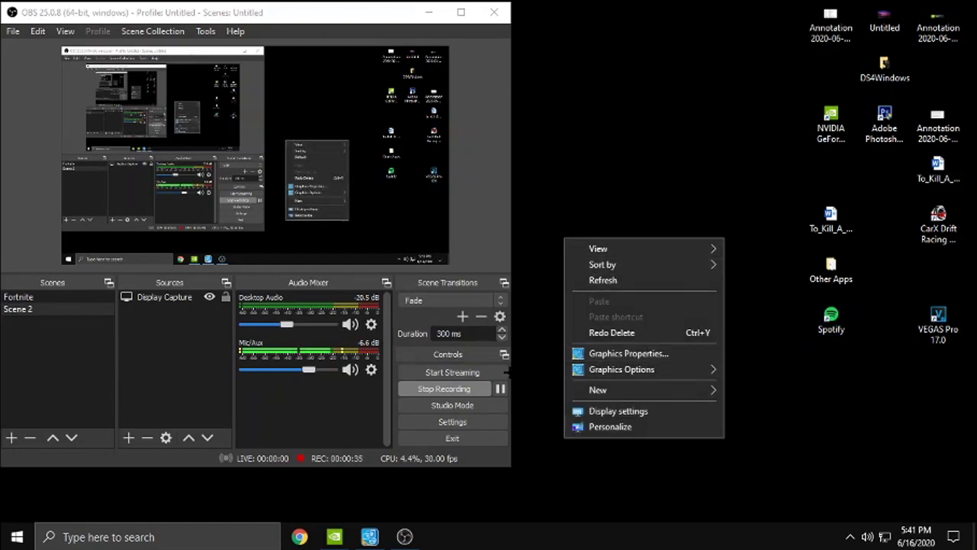
- Change the display resolution from 1366 x 768 to 1280 x 1024 in Intel Graphics Properties
left_click(629, 353)
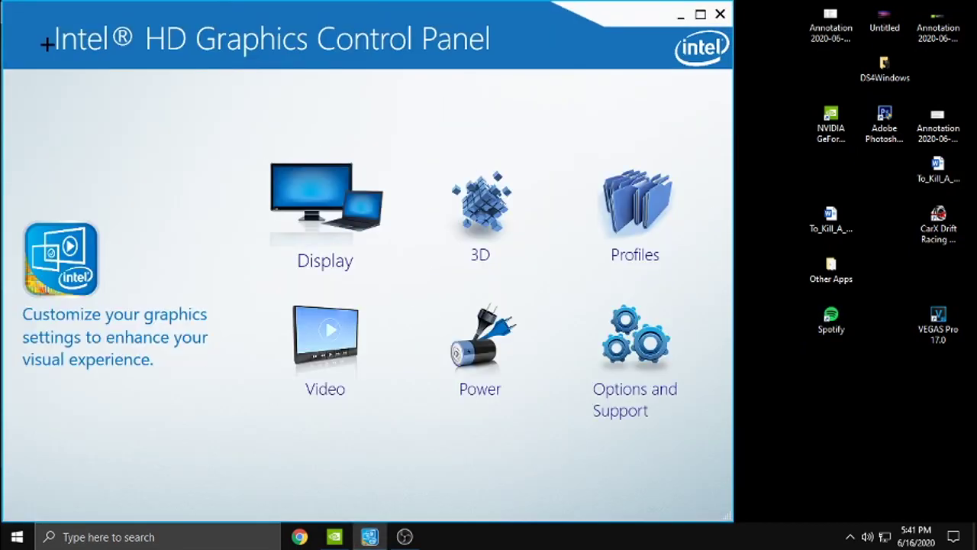
left_click(343, 245)
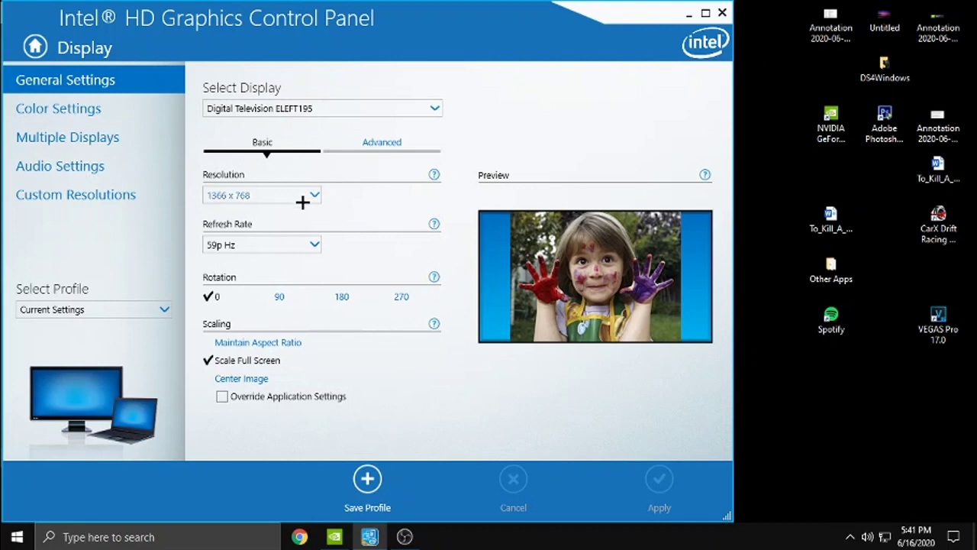
left_click(303, 202)
scroll(285, 260, "up", 1)
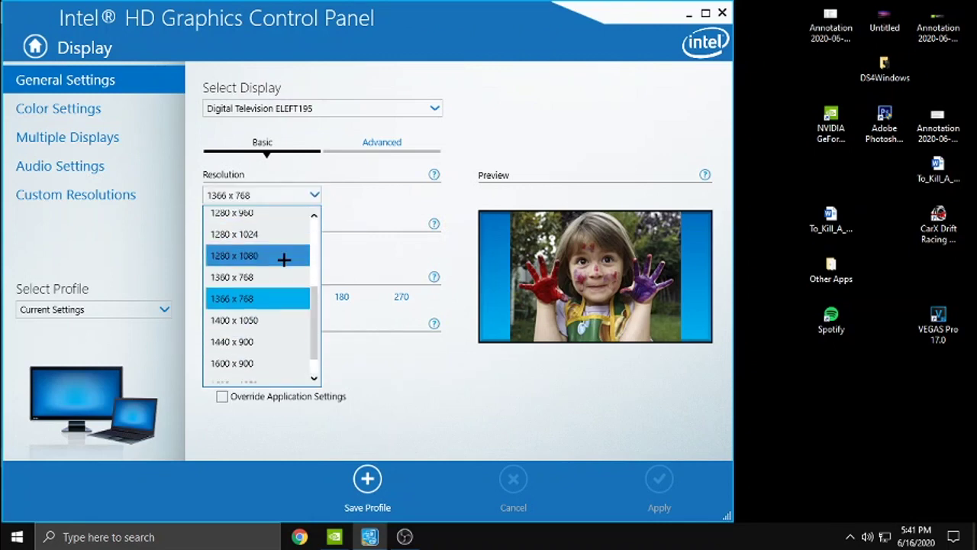
scroll(284, 260, "up", 1)
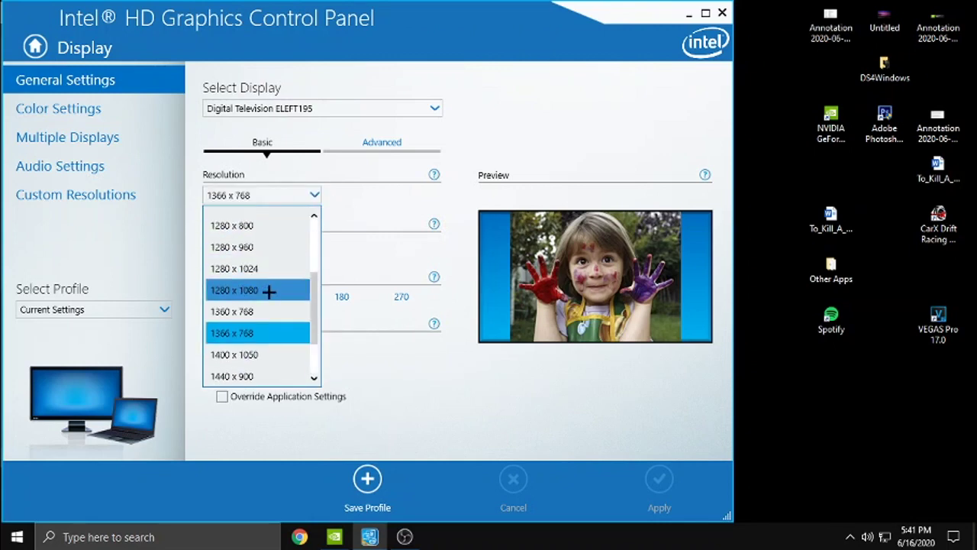
left_click(257, 270)
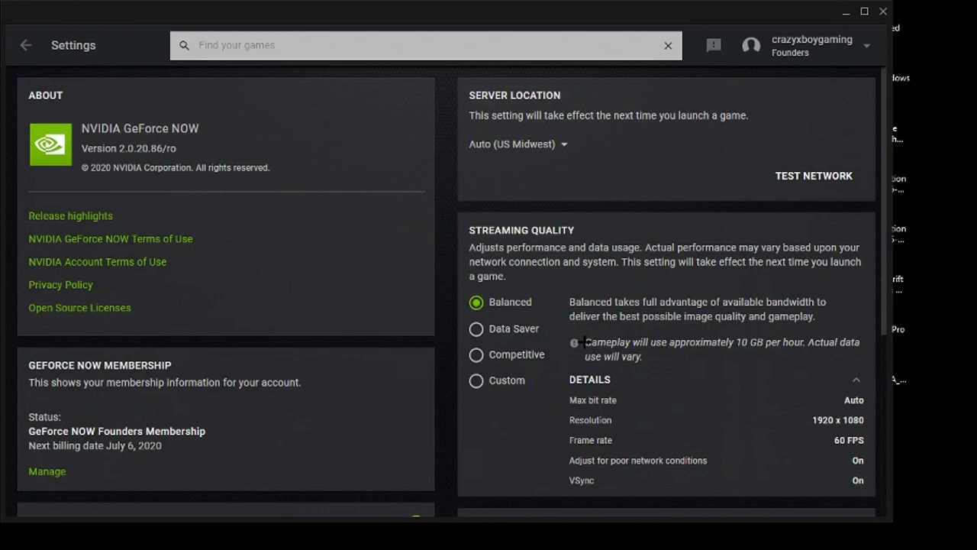
- Switch streaming quality to Custom and leave the streaming resolution at 1920 x 1080
scroll(580, 329, "down", 5)
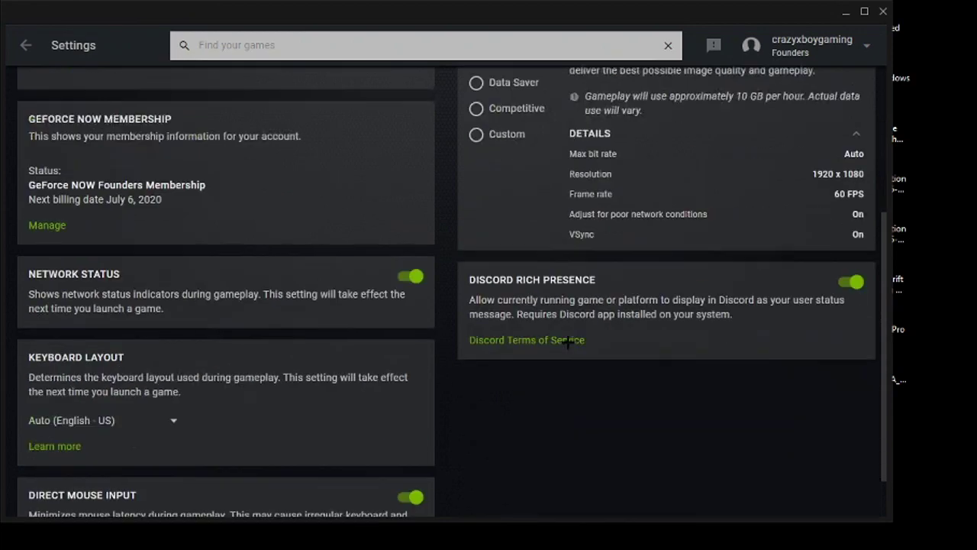
scroll(592, 332, "up", 5)
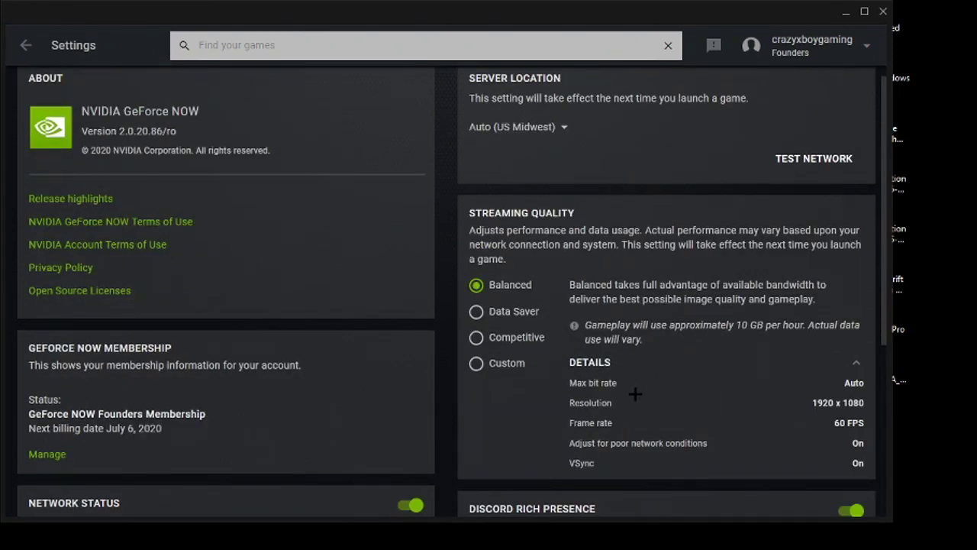
scroll(637, 390, "down", 3)
scroll(645, 374, "up", 1)
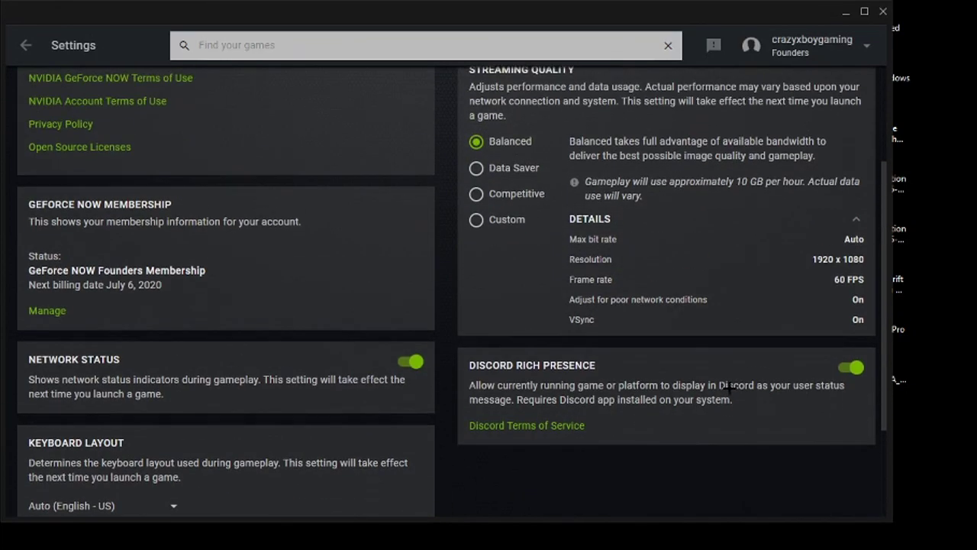
scroll(534, 252, "up", 1)
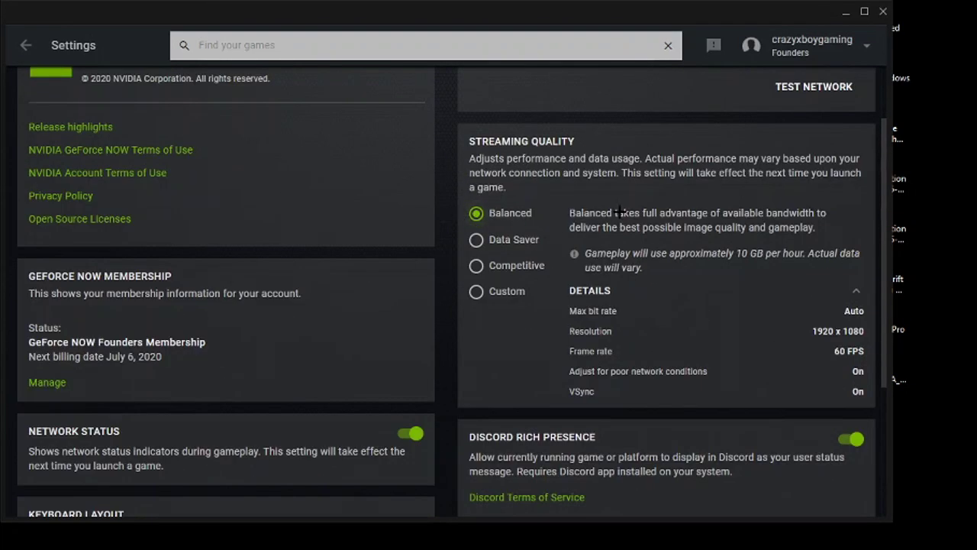
scroll(752, 232, "down", 3)
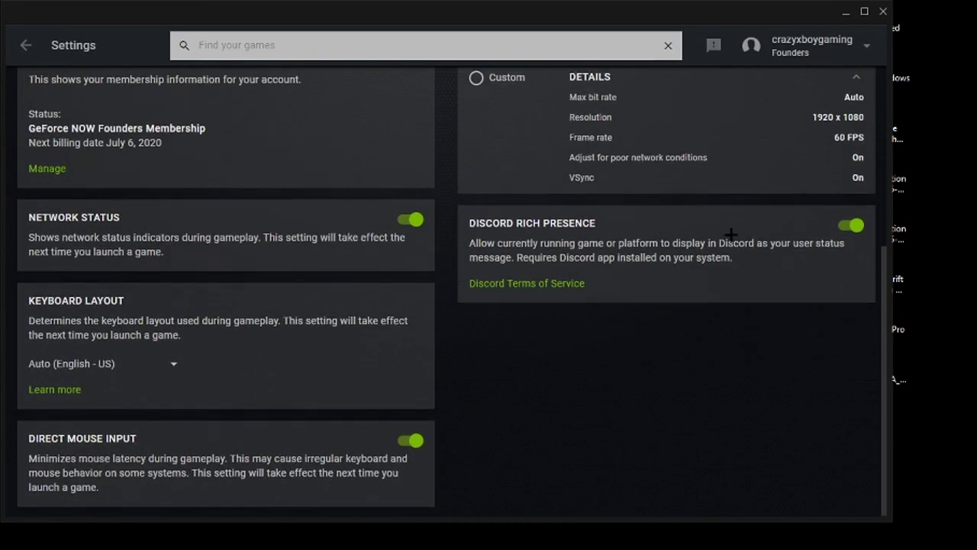
scroll(535, 229, "up", 4)
scroll(481, 229, "down", 1)
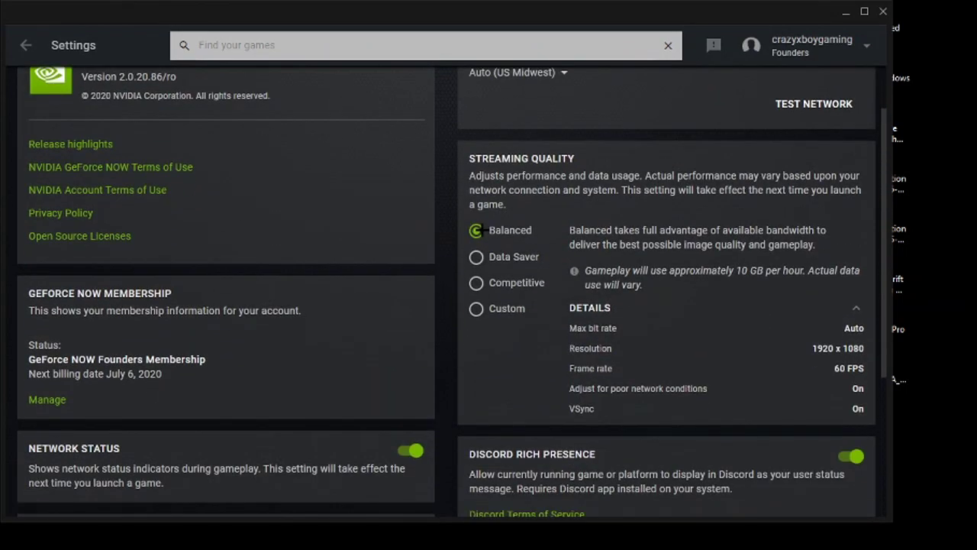
scroll(516, 317, "down", 3)
scroll(591, 299, "up", 2)
scroll(569, 273, "up", 1)
left_click(506, 292)
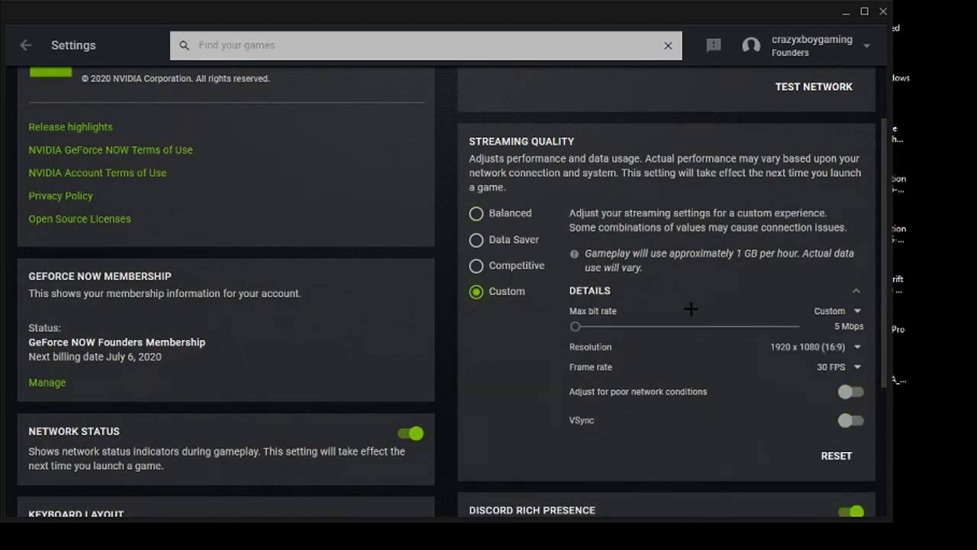
left_click(827, 350)
left_click(689, 324)
- Set streaming quality back to Balanced and return to the GeForce NOW home page
scroll(833, 280, "down", 3)
scroll(664, 245, "up", 4)
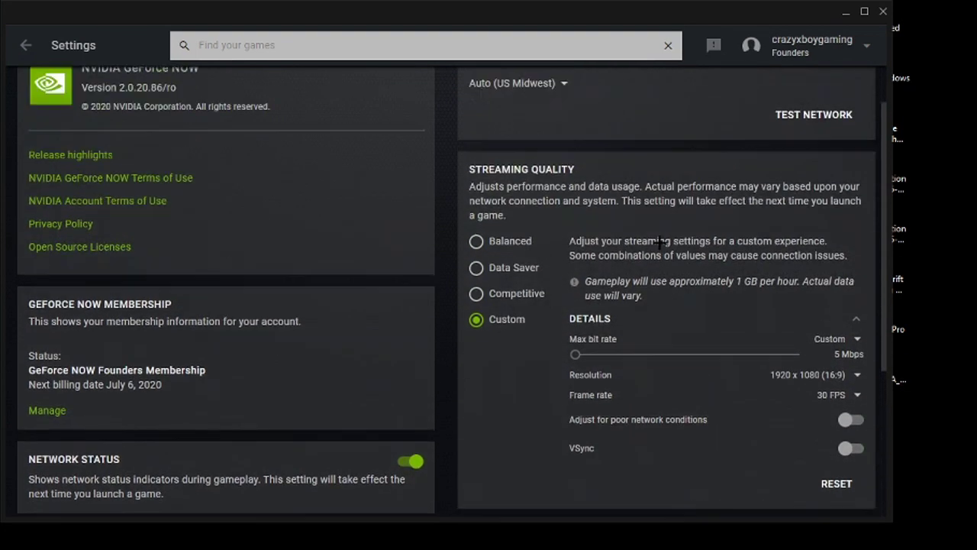
left_click(518, 289)
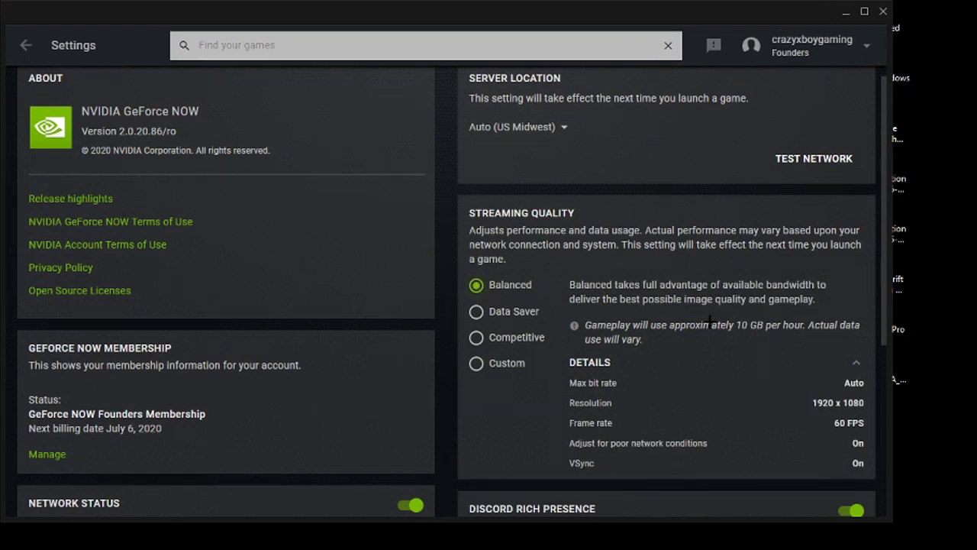
left_click(23, 59)
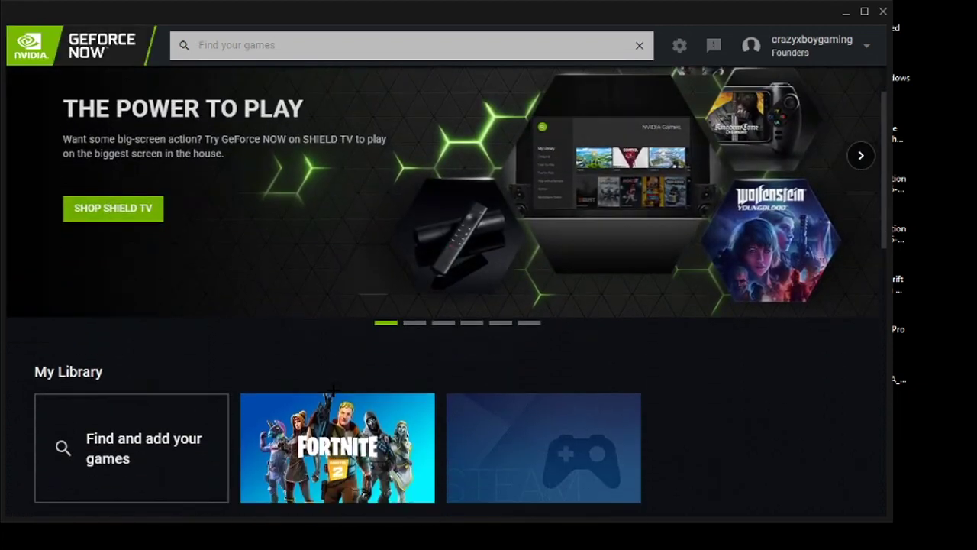
- Launch Fortnite from the library, then select Display Capture in OBS and move OBS aside
scroll(332, 388, "down", 1)
left_click(336, 389)
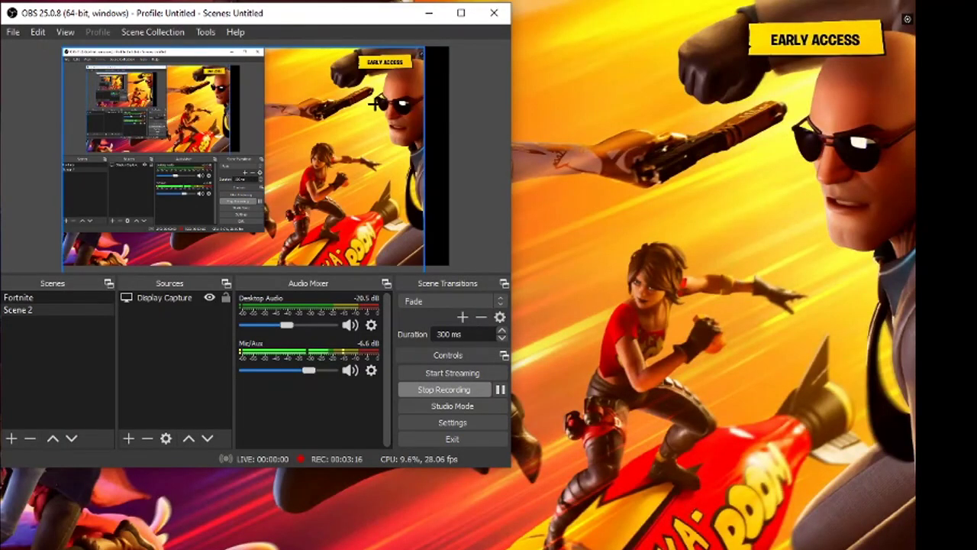
left_click(320, 76)
left_click_drag(300, 12, 616, 35)
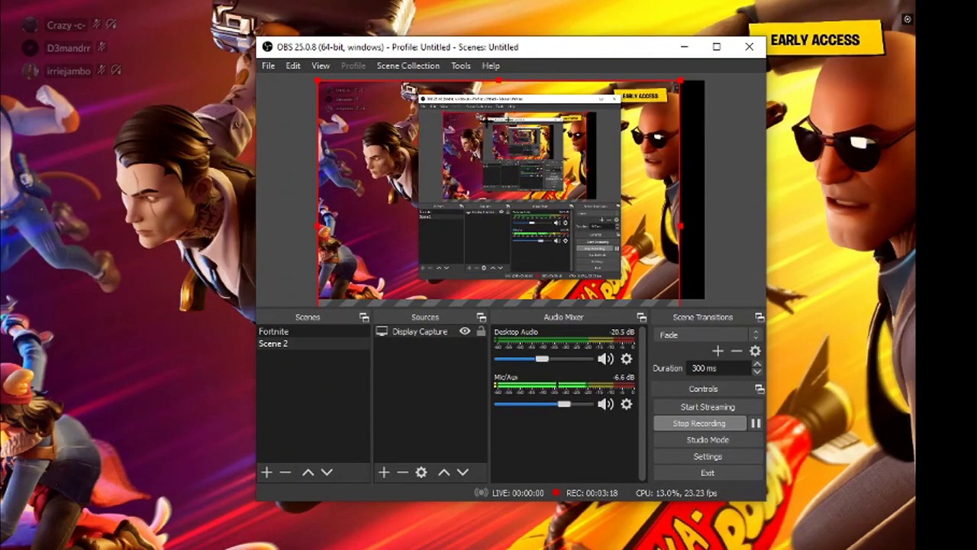
key("alt+Tab")
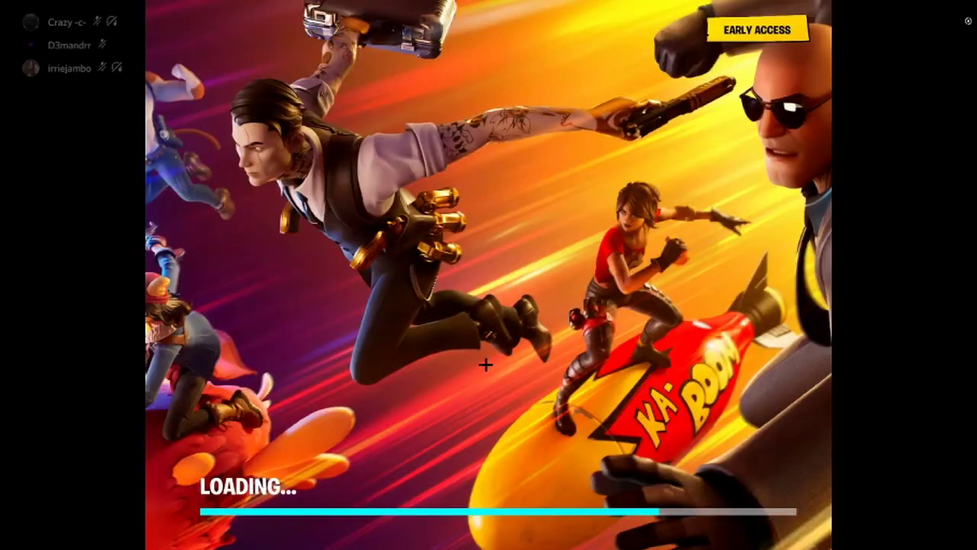
- Pick 1280 x 1024 again in the Intel panel's Resolution list, then close the panel
key("alt+Tab")
key("Escape")
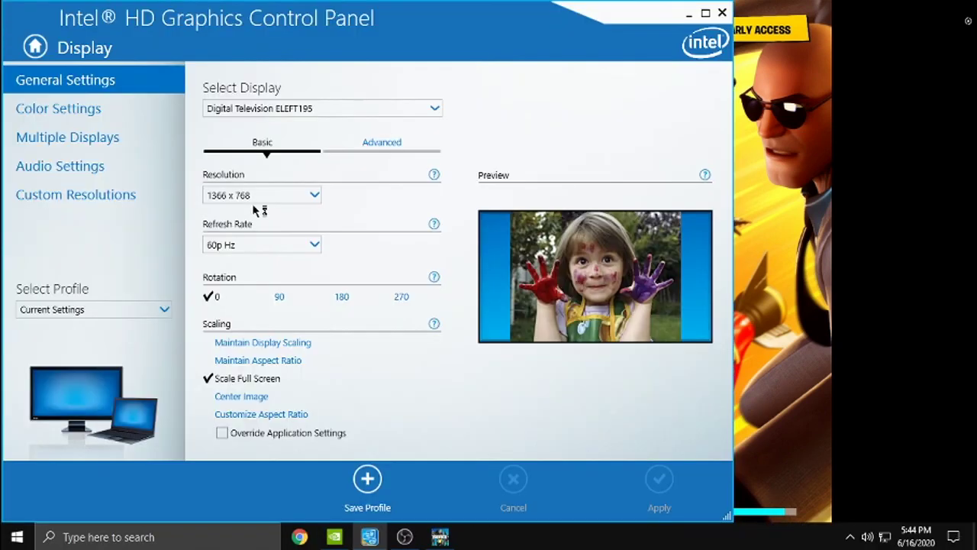
left_click(264, 194)
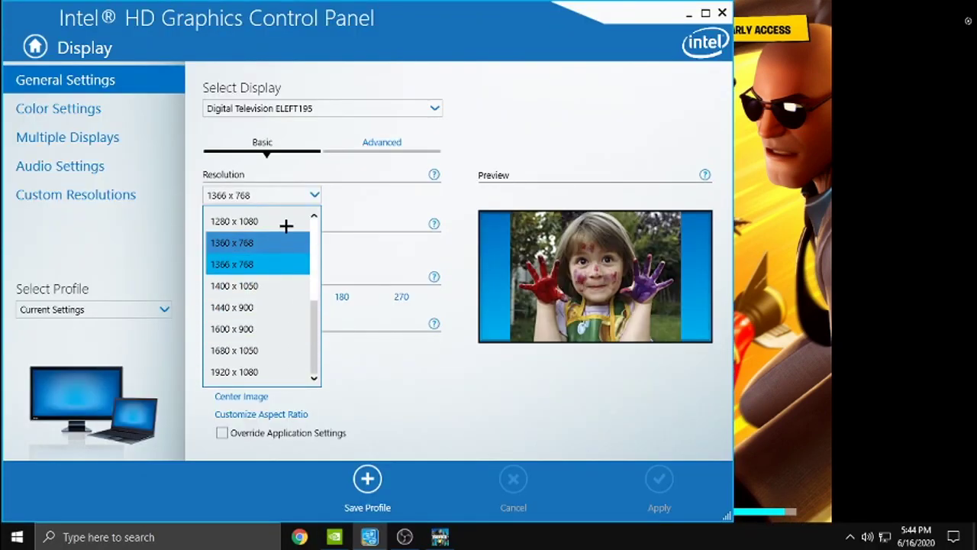
scroll(281, 236, "up", 1)
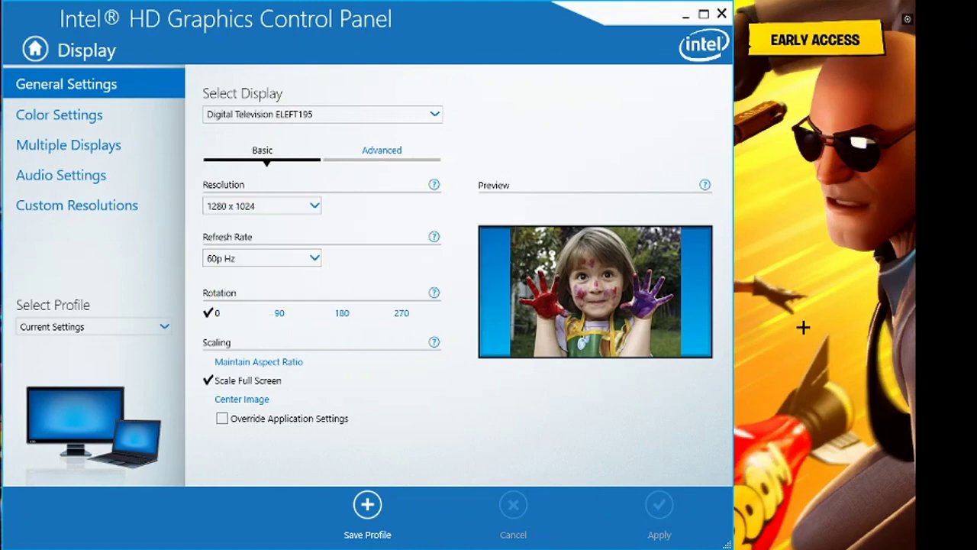
key("alt+F4")
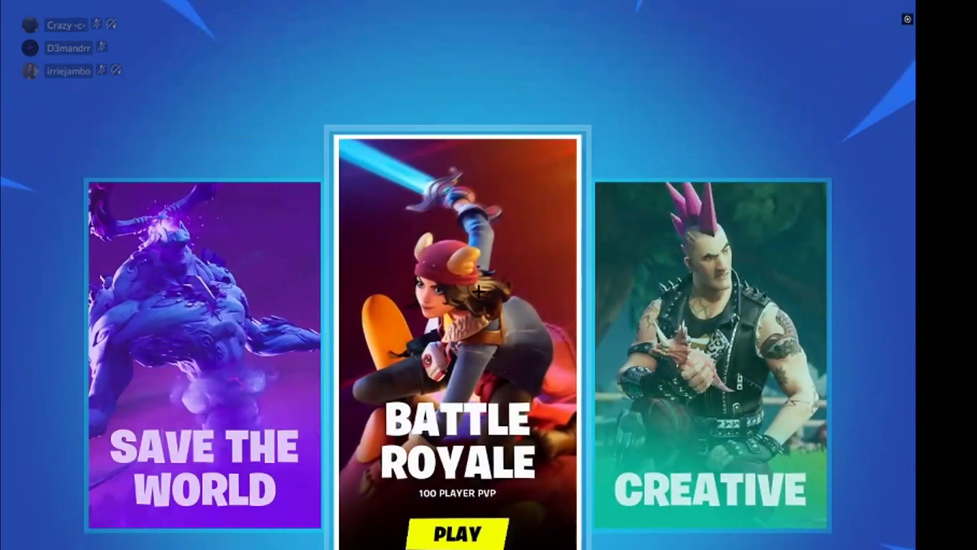
- Pick a game mode, glance at the Item Shop and Battle Pass, and return to the lobby
left_click(481, 292)
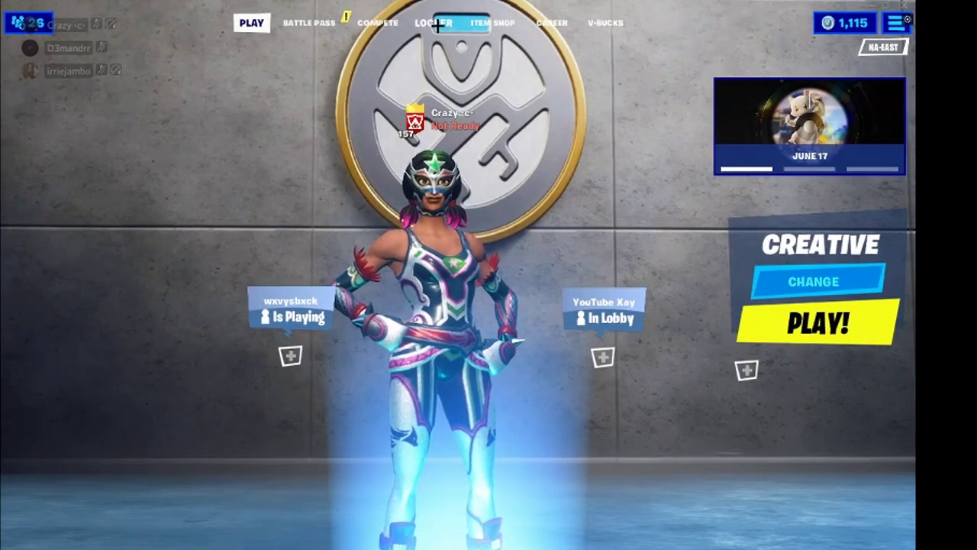
left_click(489, 24)
left_click(306, 23)
left_click(252, 23)
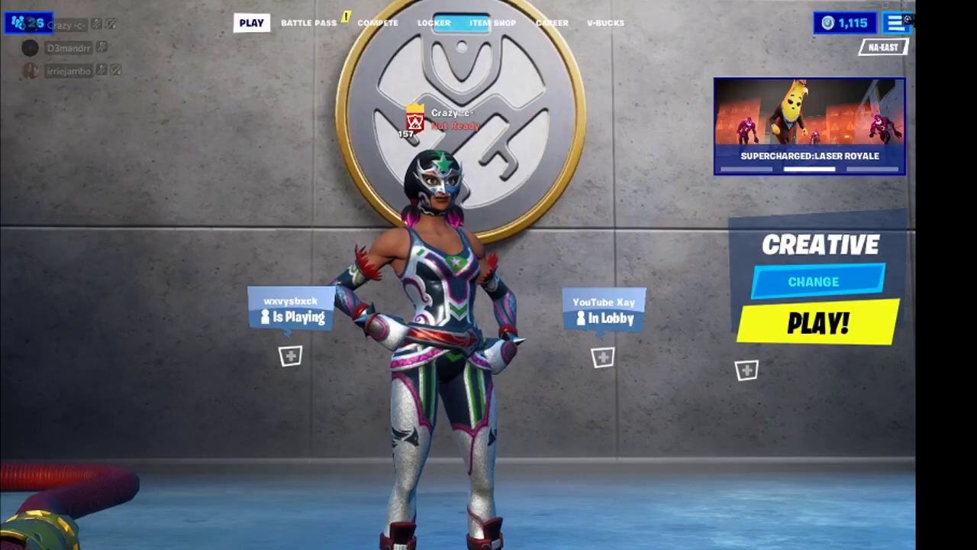
- Verify Video Resolution shows 1280 x 1024 in settings, then start matchmaking for Creative
left_click(896, 23)
left_click(807, 52)
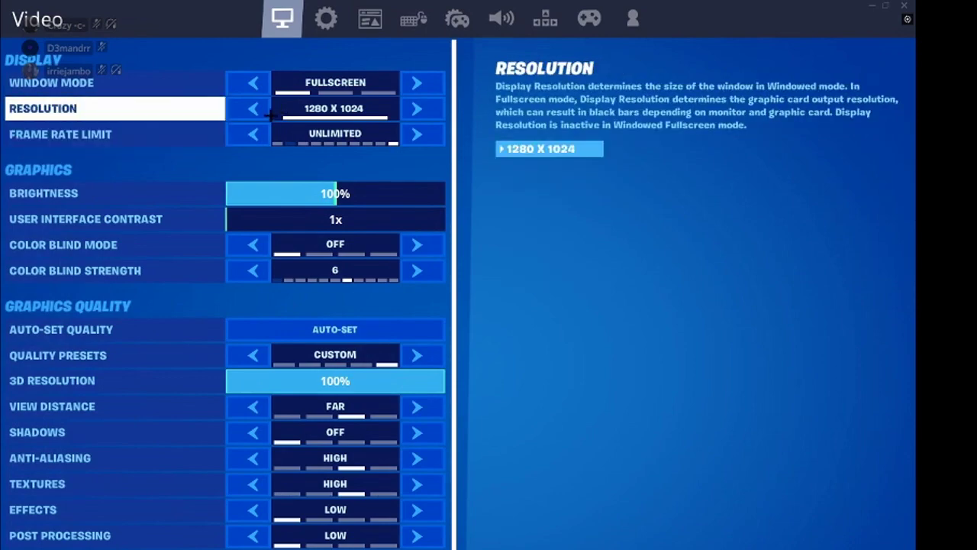
key("Escape")
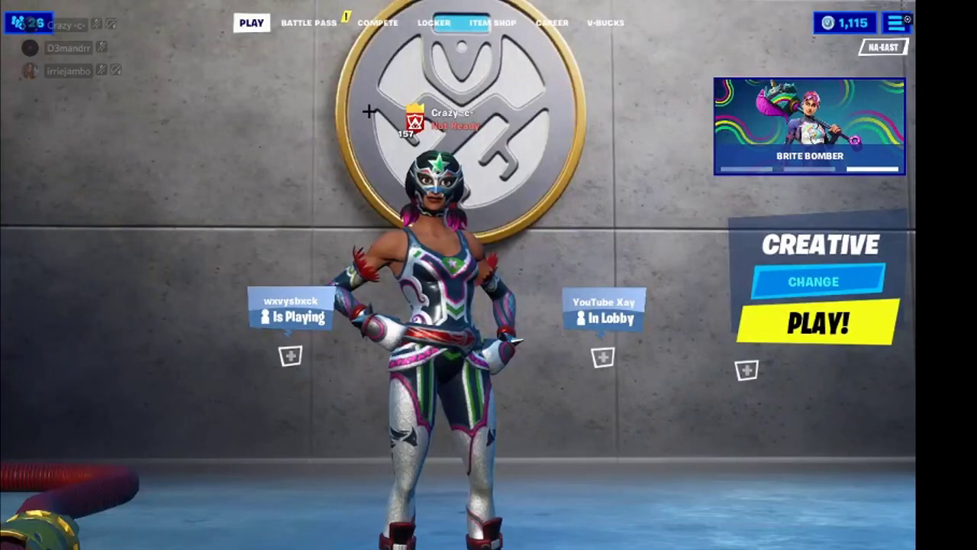
left_click(818, 322)
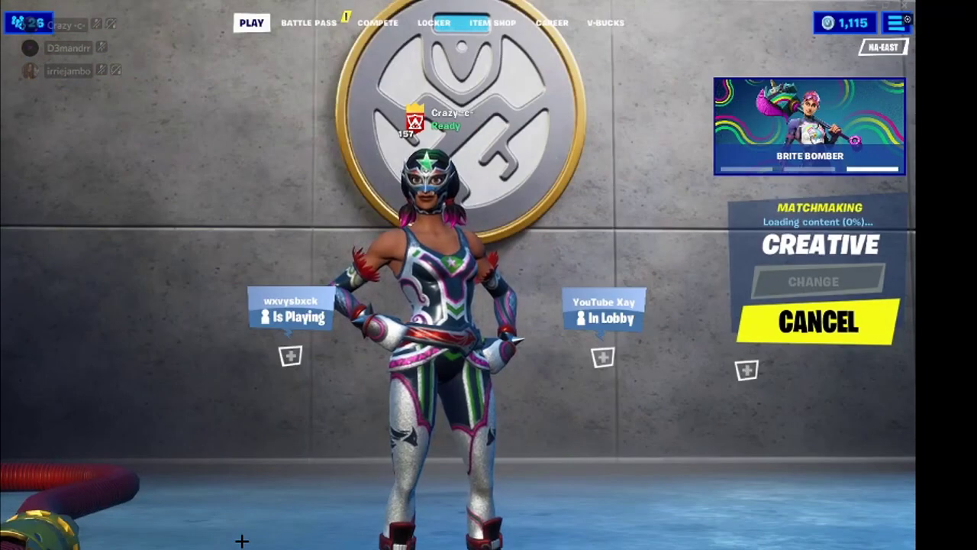